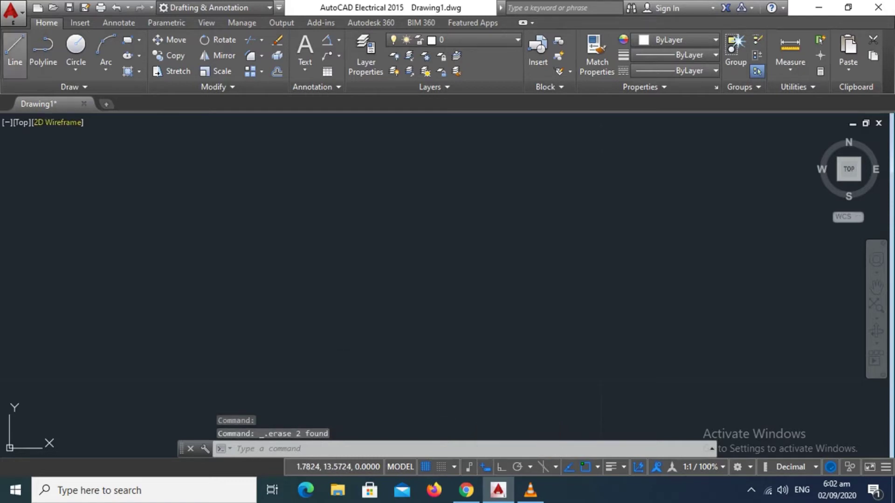
- Draw a slanted line 5 units long at an angle of 30°
{"action": "left_click", "coordinate": [15, 49]}
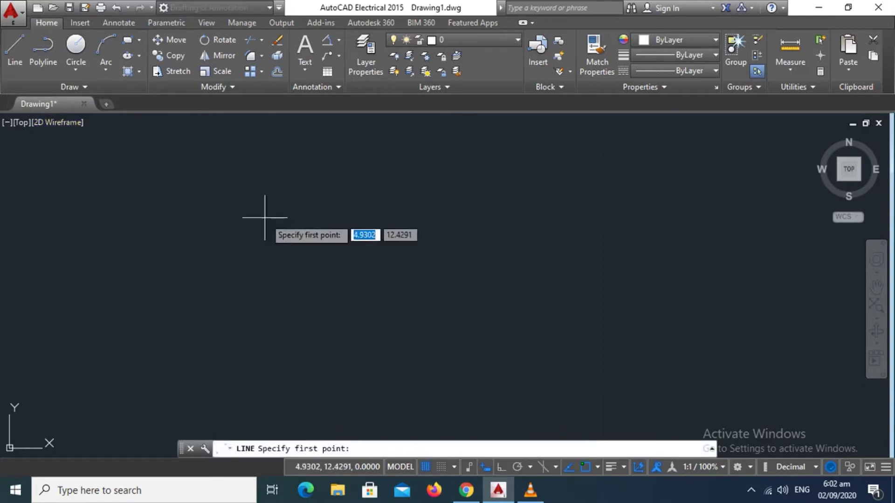
{"action": "left_click", "coordinate": [322, 312]}
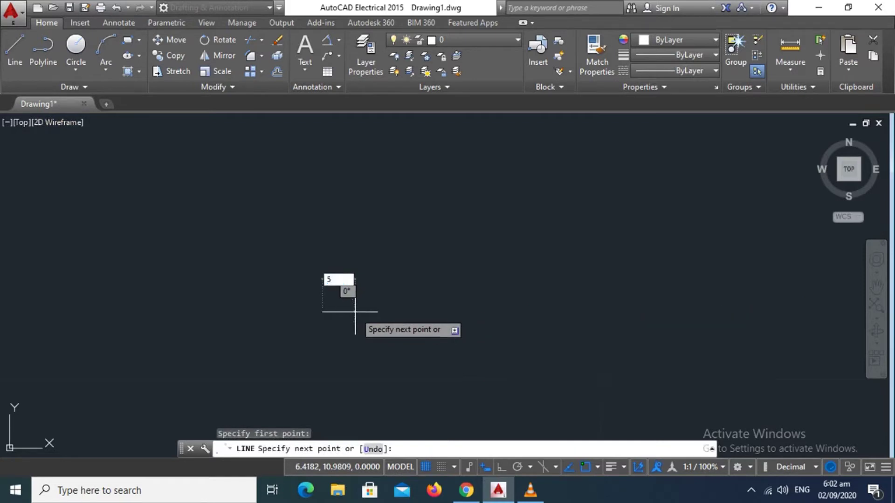
{"action": "type", "text": "<"}
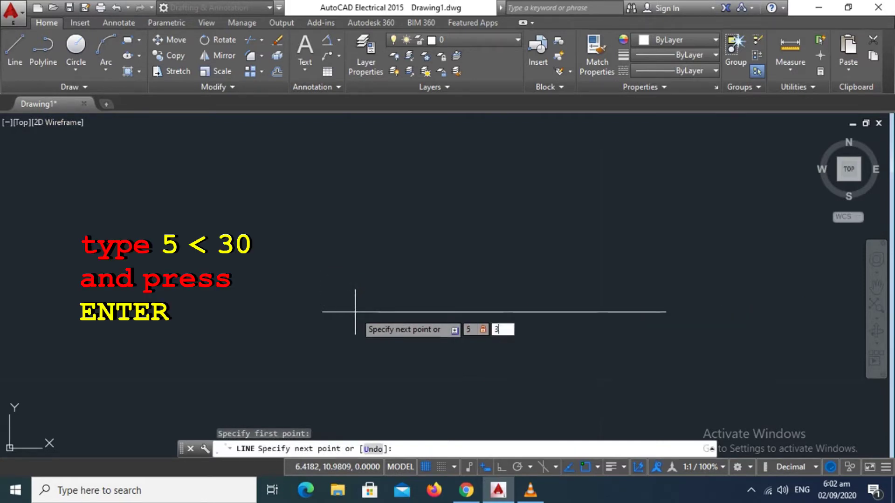
{"action": "type", "text": "30"}
{"action": "key", "text": "Return"}
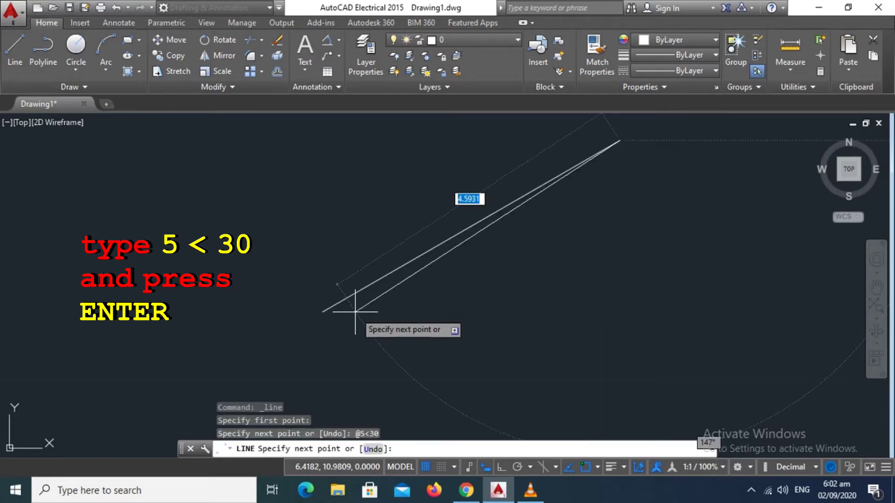
{"action": "key", "text": "Return"}
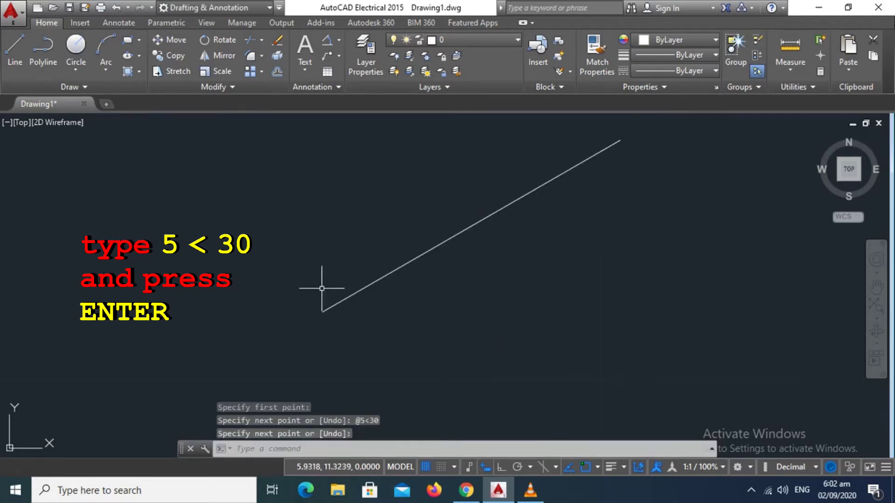
- Draw a horizontal line rightward from the slanted line's lower endpoint with Ortho on
{"action": "middle_click_drag", "start_coordinate": [326, 277], "coordinate": [314, 293]}
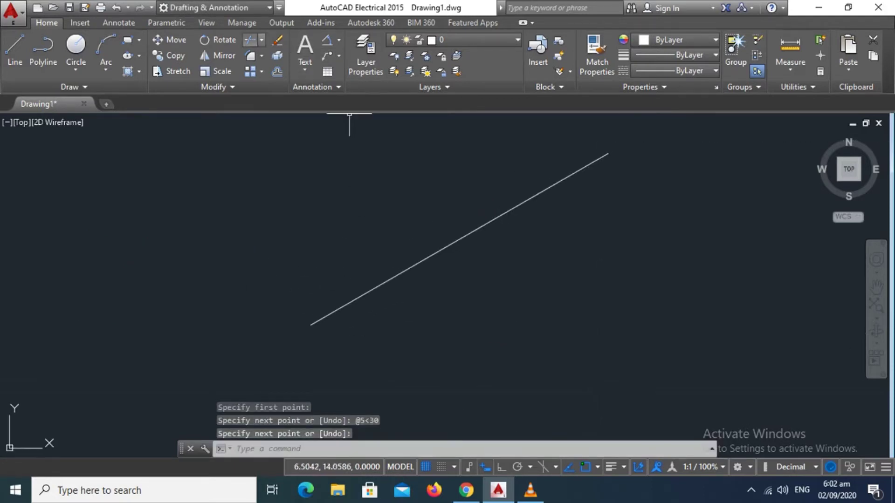
{"action": "left_click", "coordinate": [15, 49]}
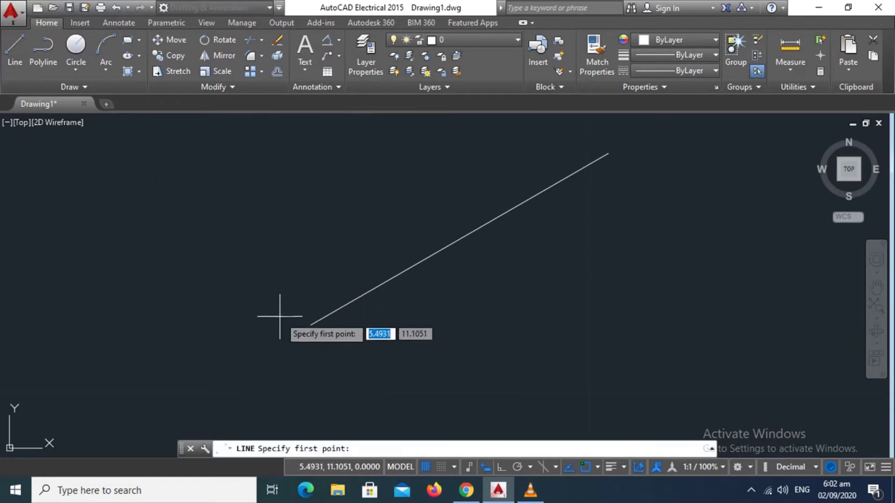
{"action": "left_click", "coordinate": [310, 325]}
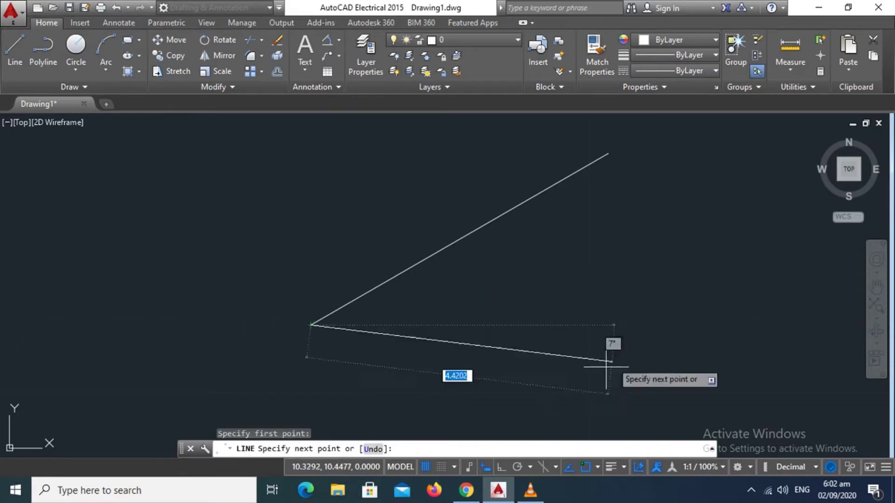
{"action": "key", "text": "F8"}
{"action": "left_click", "coordinate": [646, 325]}
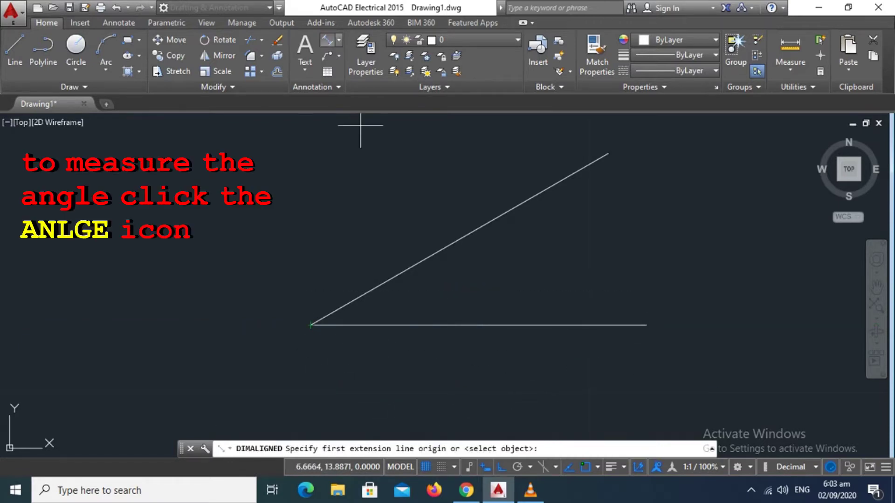
- Add an angular dimension between the slanted and horizontal lines, placing it inside the angle
{"action": "left_click", "coordinate": [339, 39]}
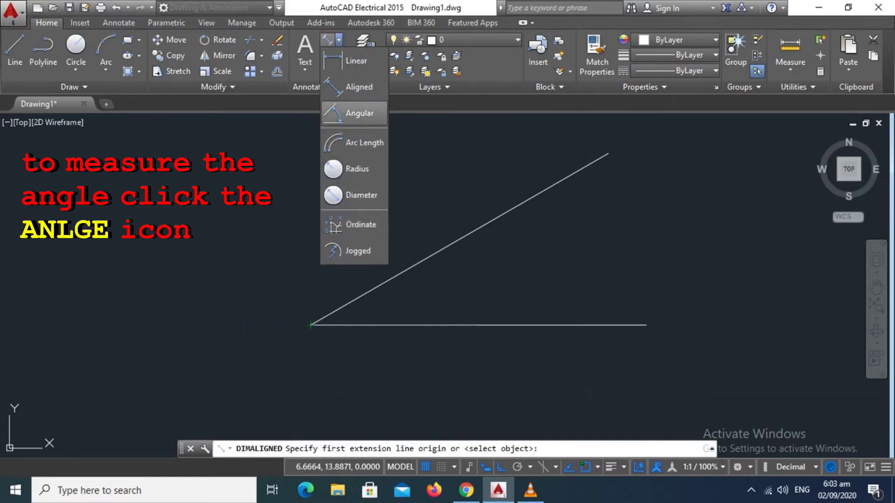
{"action": "left_click", "coordinate": [359, 113]}
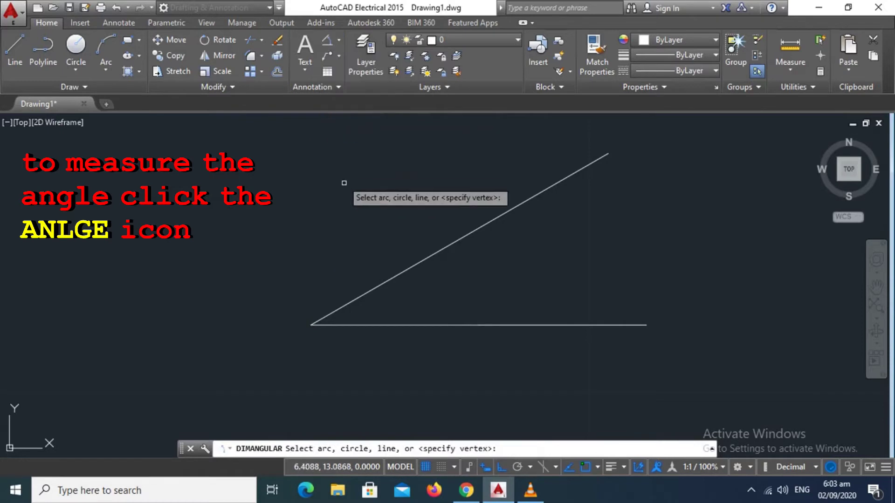
{"action": "left_click", "coordinate": [363, 289]}
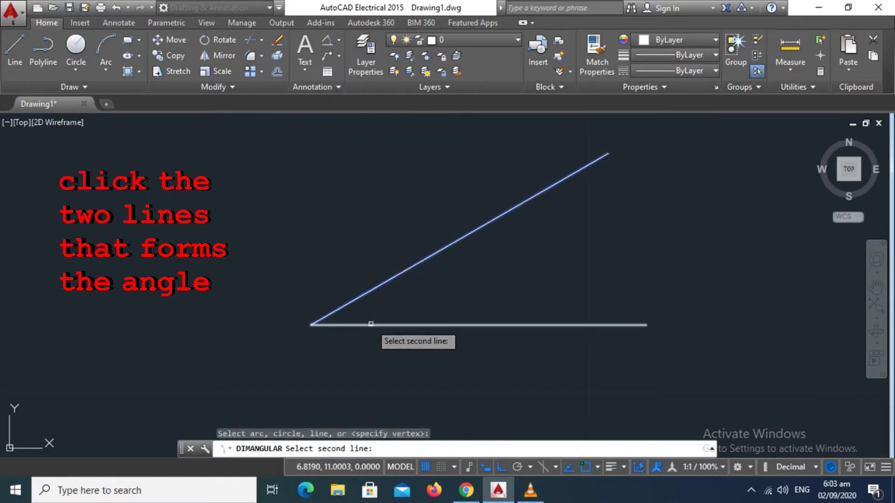
{"action": "left_click", "coordinate": [370, 325]}
{"action": "left_click", "coordinate": [409, 302]}
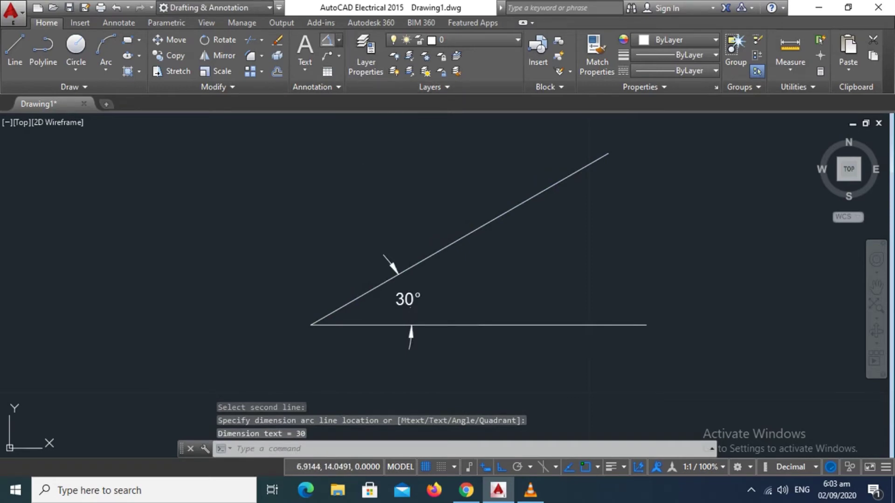
- Add an aligned dimension to the slanted line between its endpoints, placed above the line
{"action": "left_click", "coordinate": [338, 41]}
{"action": "left_click", "coordinate": [362, 88]}
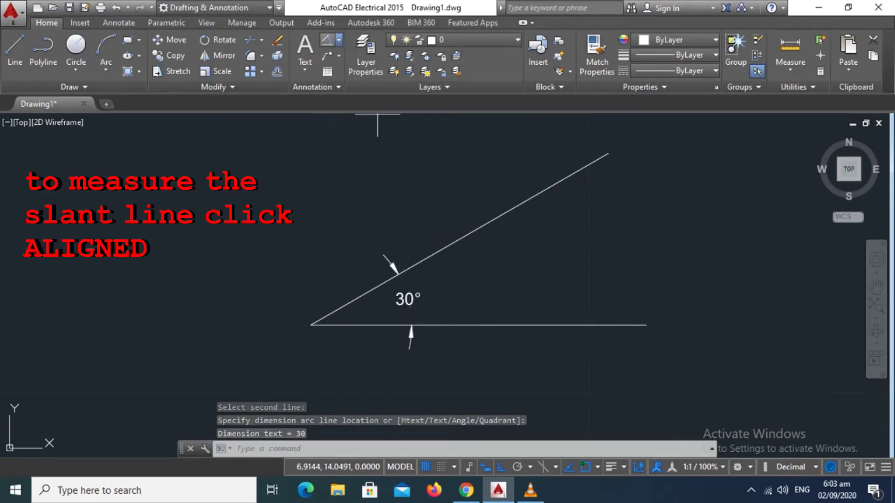
{"action": "left_click", "coordinate": [311, 325]}
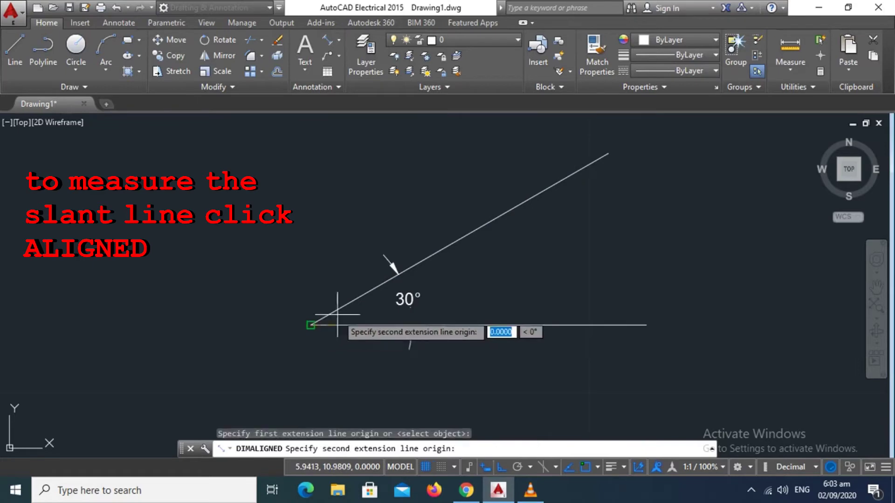
{"action": "left_click", "coordinate": [607, 154]}
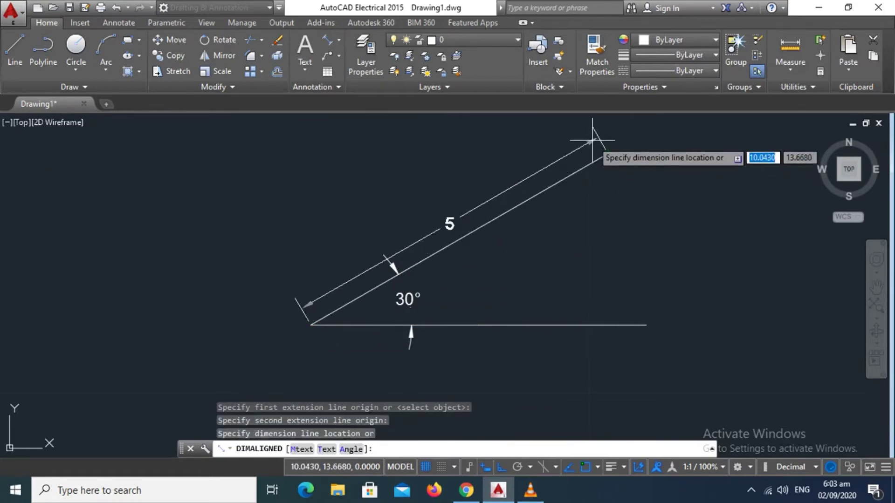
{"action": "left_click", "coordinate": [590, 136]}
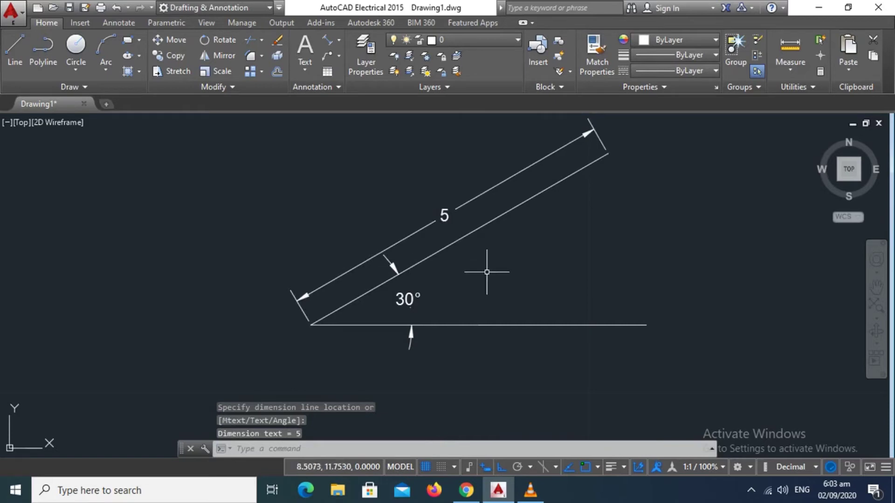
{"action": "middle_click_drag", "start_coordinate": [535, 307], "coordinate": [521, 323]}
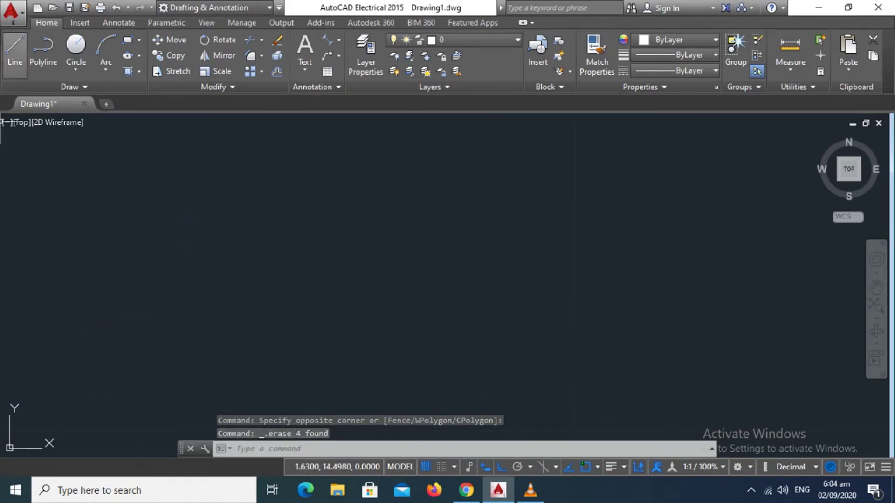
- Draw a slanted line 5 units long at an angle of 150° in the cleared drawing area
{"action": "left_click", "coordinate": [14, 51]}
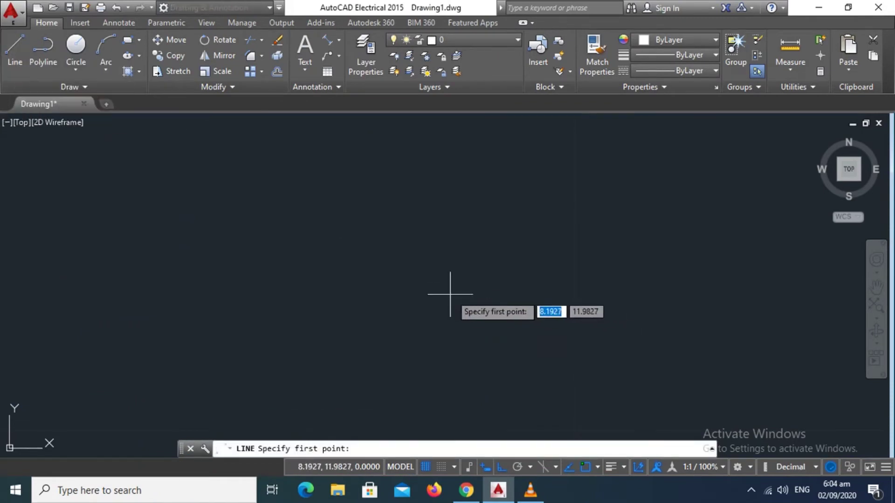
{"action": "left_click", "coordinate": [433, 325]}
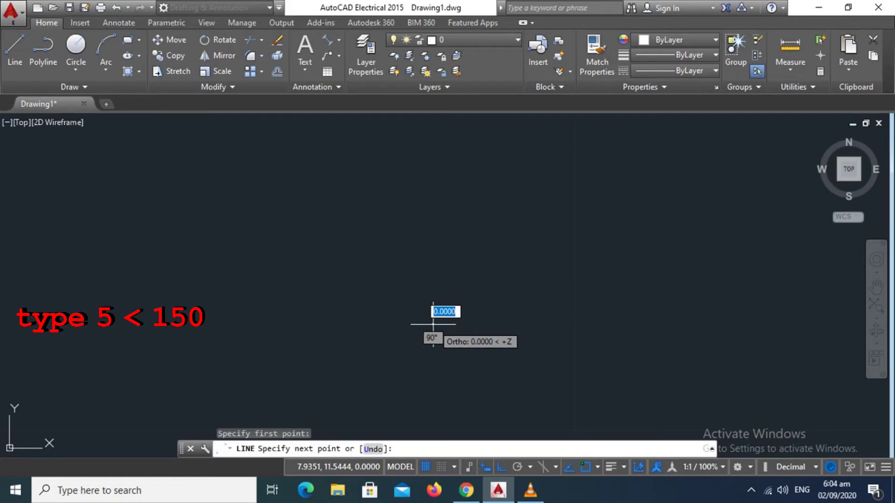
{"action": "type", "text": "5<"}
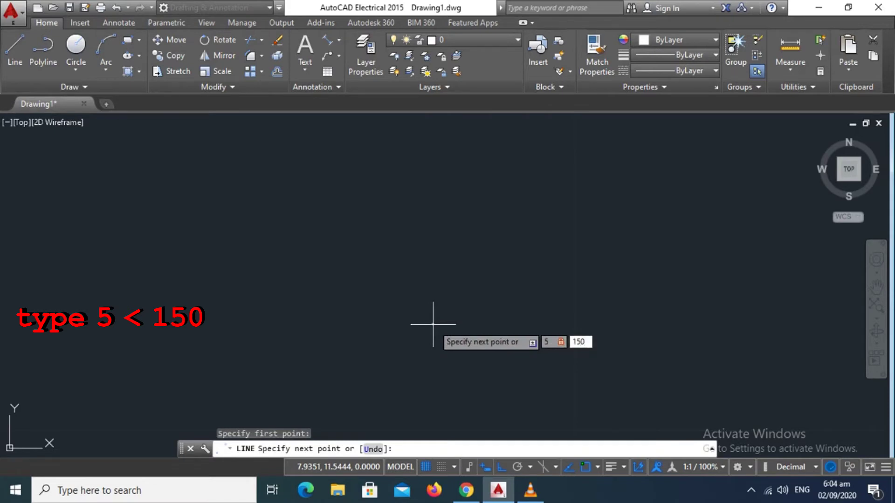
{"action": "key", "text": "Return"}
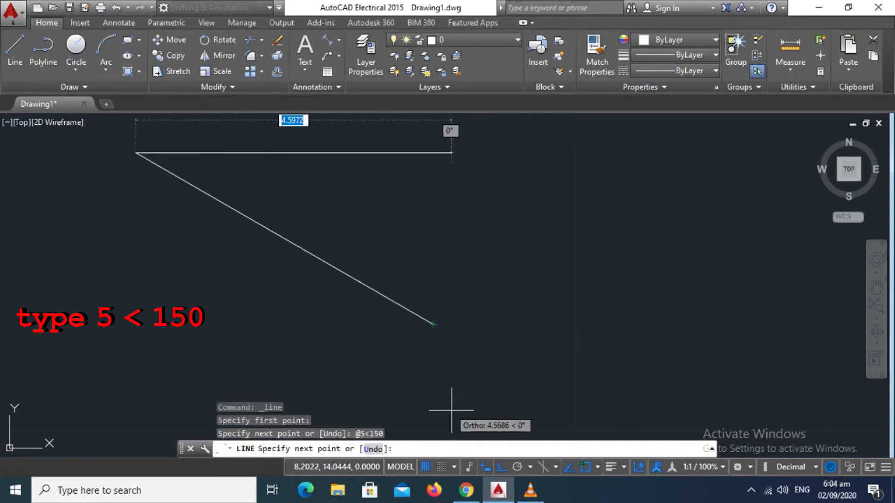
{"action": "key", "text": "Return"}
- Draw a horizontal line leftward from the lower endpoint of the 150° line
{"action": "key", "text": "Return"}
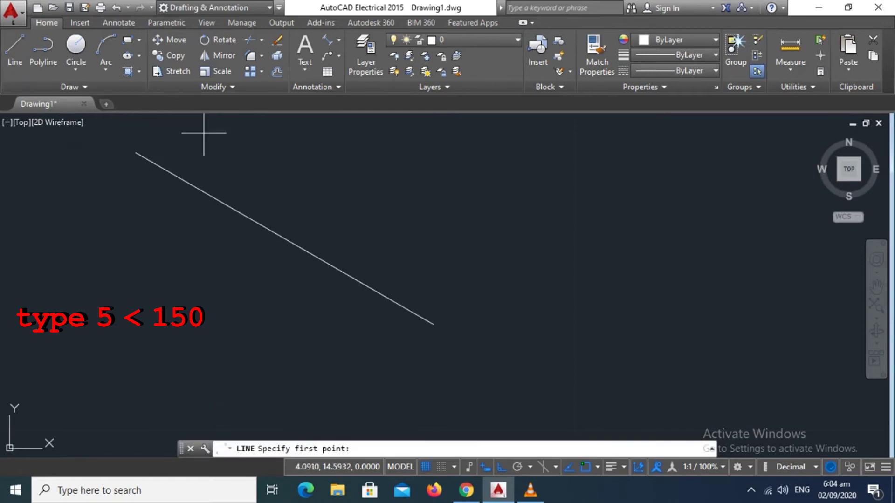
{"action": "left_click", "coordinate": [433, 324]}
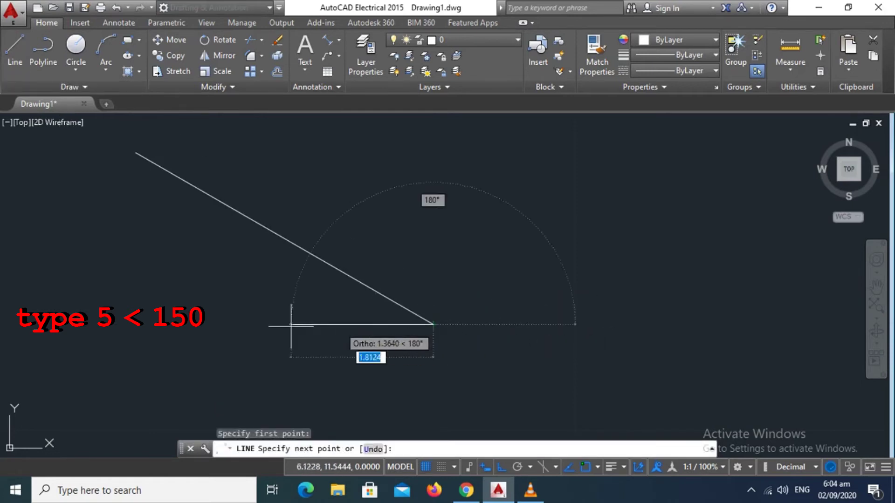
{"action": "left_click", "coordinate": [168, 324]}
{"action": "key", "text": "Return"}
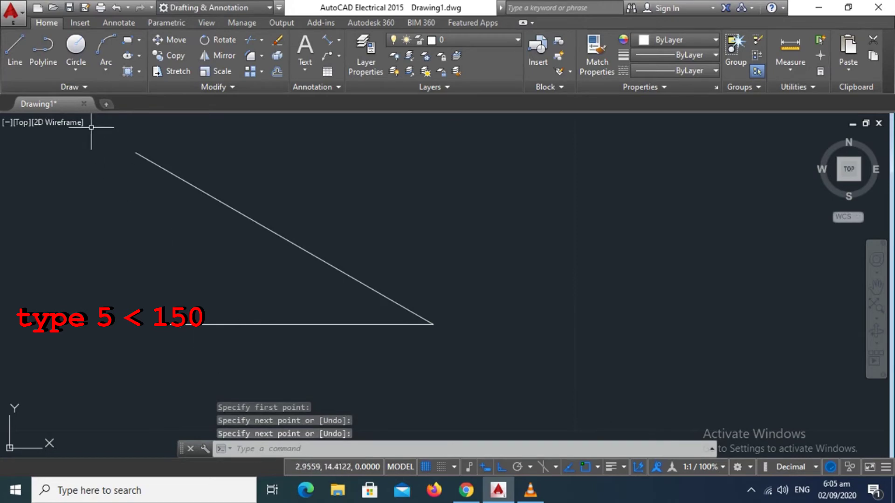
- Draw a shorter horizontal line rightward from the vertex where the slanted and horizontal lines meet
{"action": "left_click", "coordinate": [15, 51]}
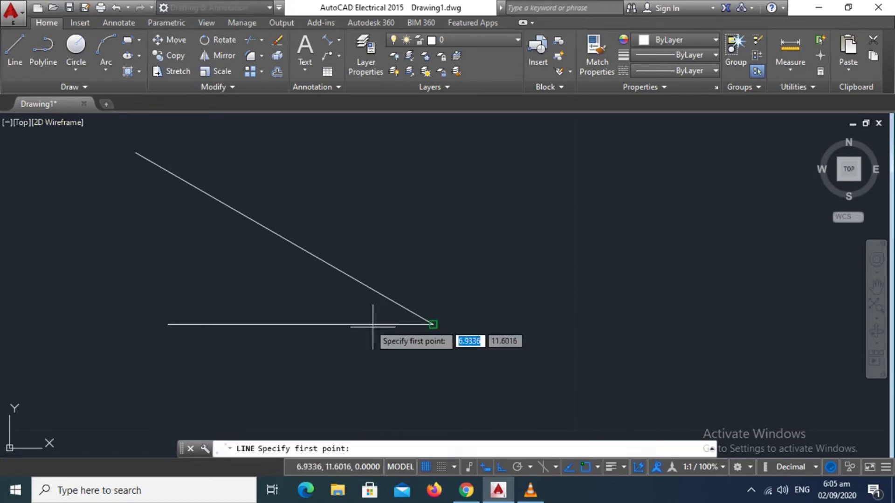
{"action": "left_click", "coordinate": [424, 320]}
{"action": "left_click", "coordinate": [541, 324]}
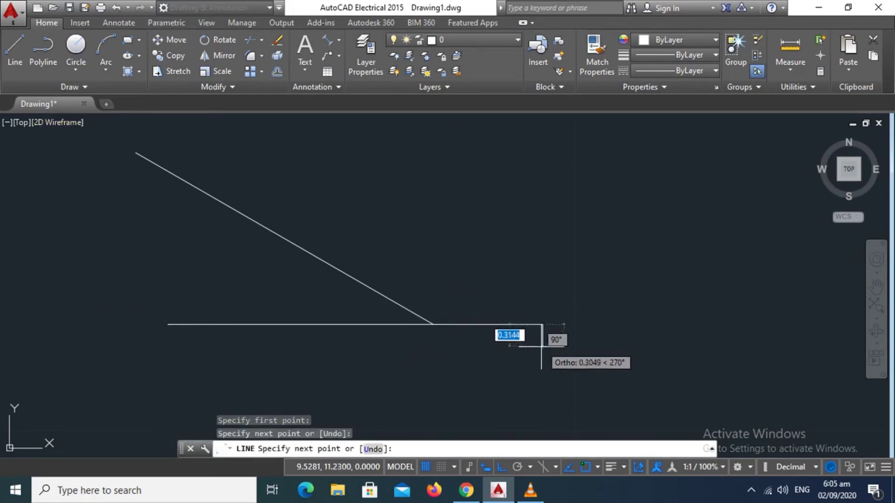
{"action": "key", "text": "Return"}
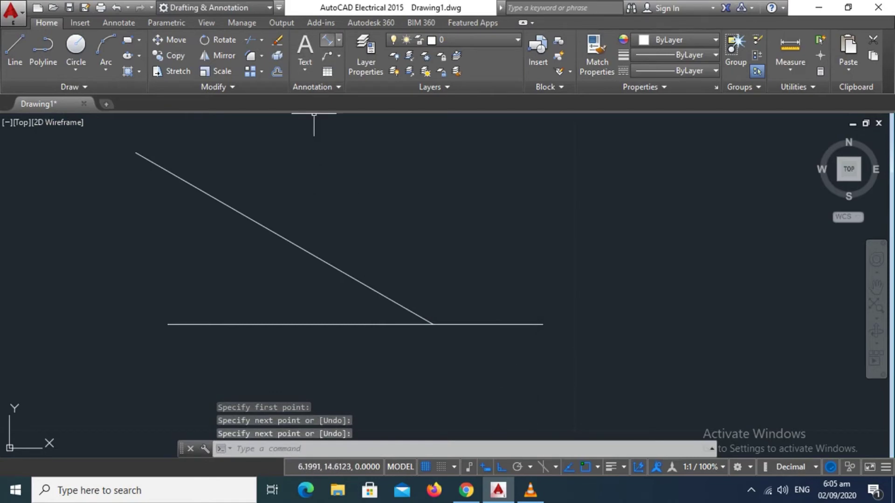
- Add an angular dimension between the short right-hand horizontal line and the slanted line, placed above the vertex
{"action": "left_click", "coordinate": [339, 40]}
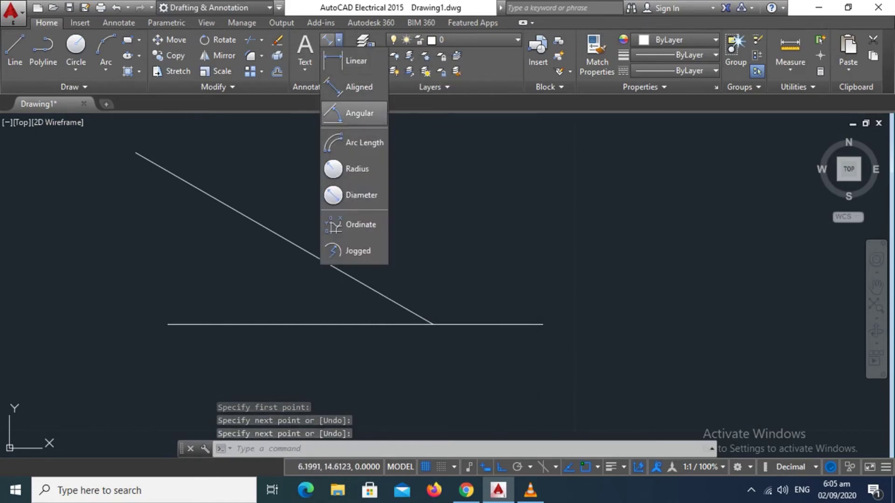
{"action": "left_click", "coordinate": [354, 114]}
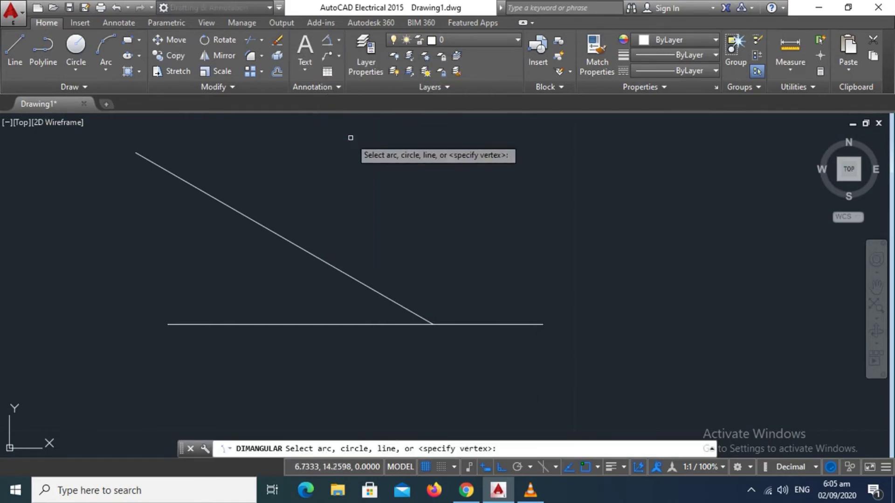
{"action": "left_click", "coordinate": [465, 326]}
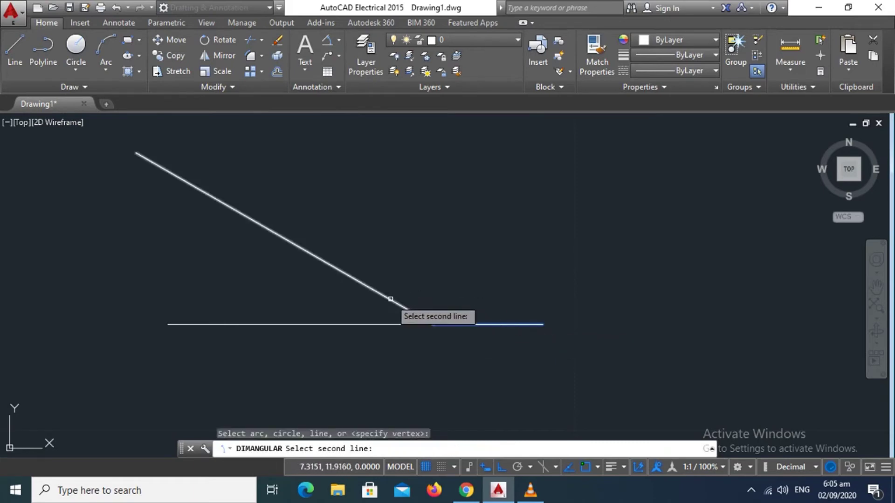
{"action": "left_click", "coordinate": [391, 297]}
{"action": "left_click", "coordinate": [426, 288]}
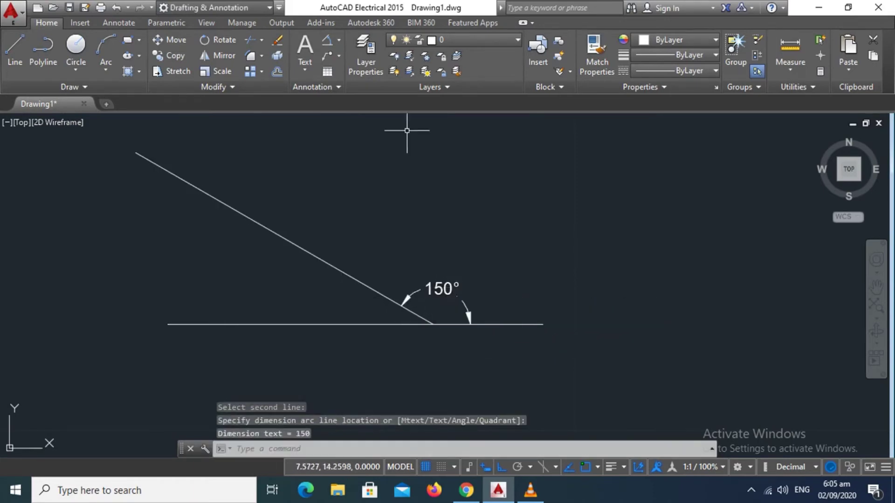
- Add an aligned dimension along the full length of the slanted line, offset slightly above it
{"action": "left_click", "coordinate": [339, 40]}
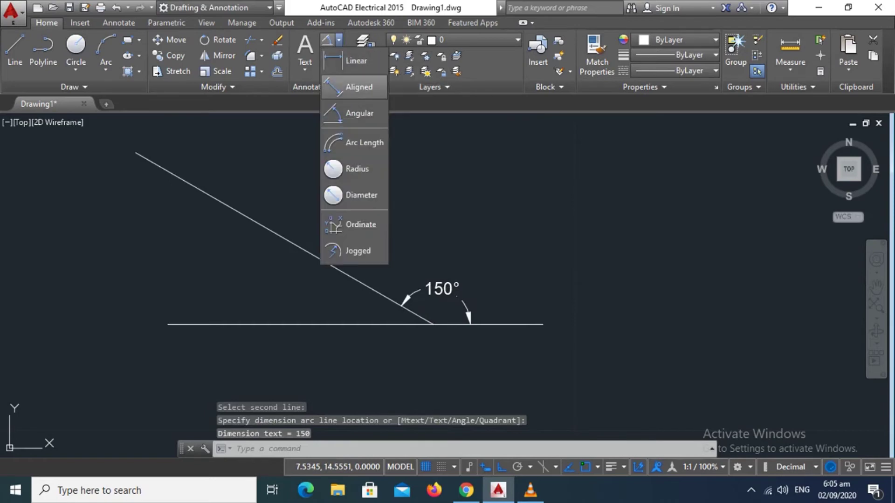
{"action": "left_click", "coordinate": [358, 85]}
{"action": "left_click", "coordinate": [433, 324]}
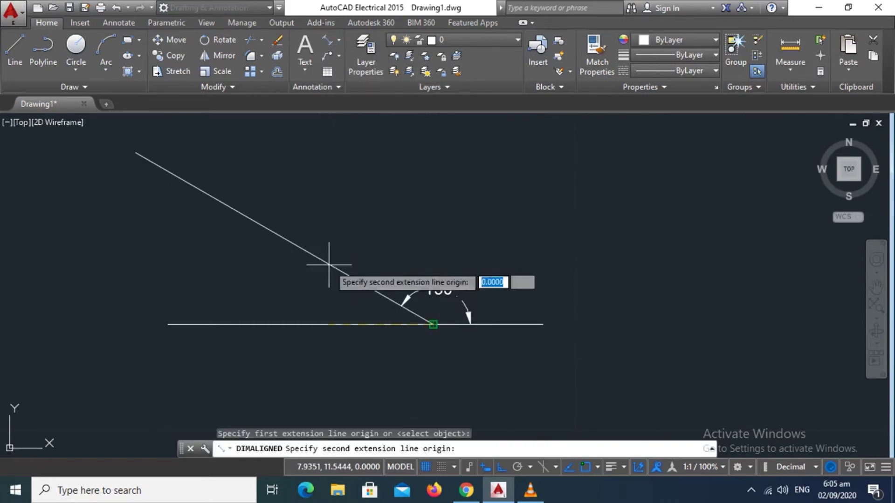
{"action": "left_click", "coordinate": [135, 153]}
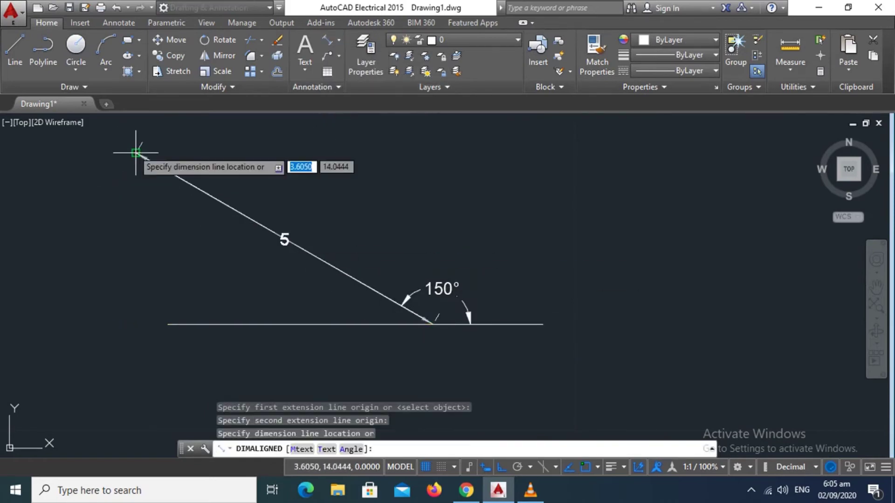
{"action": "left_click", "coordinate": [158, 139]}
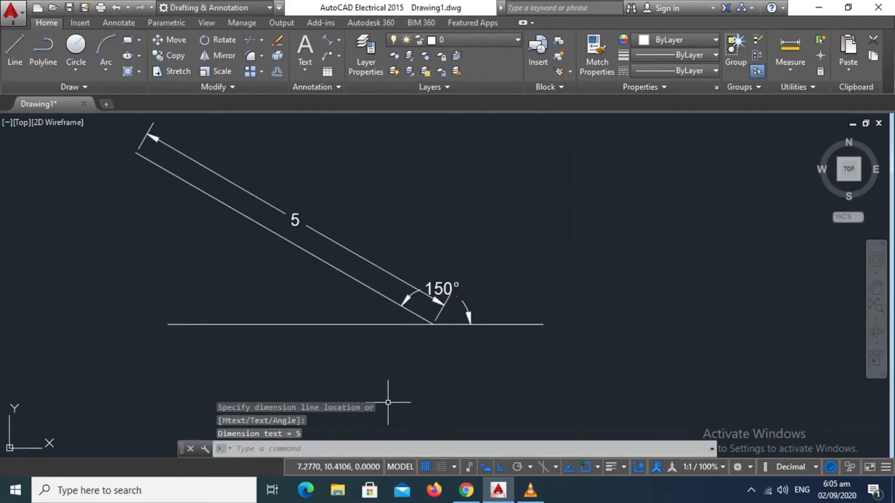
{"action": "key", "text": "Escape"}
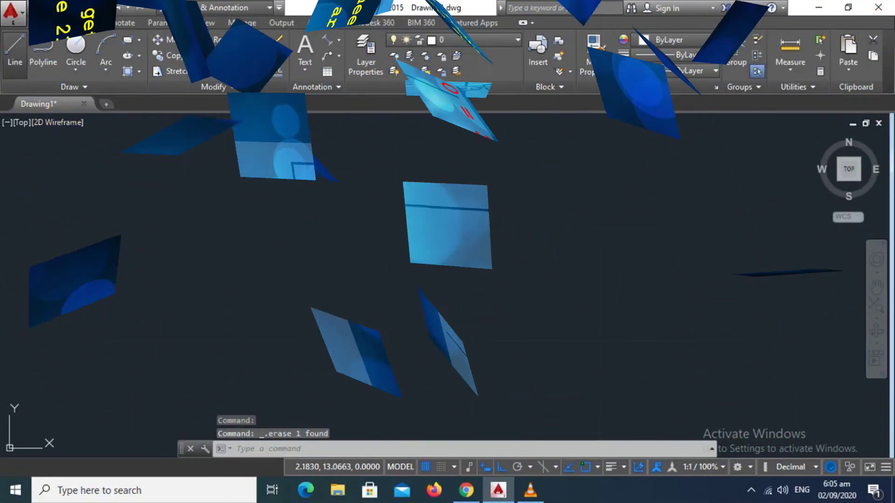
- Draw a slanted line 5 units long at an angle of 210° in the cleared drawing area
{"action": "key", "text": "l"}
{"action": "key", "text": "Return"}
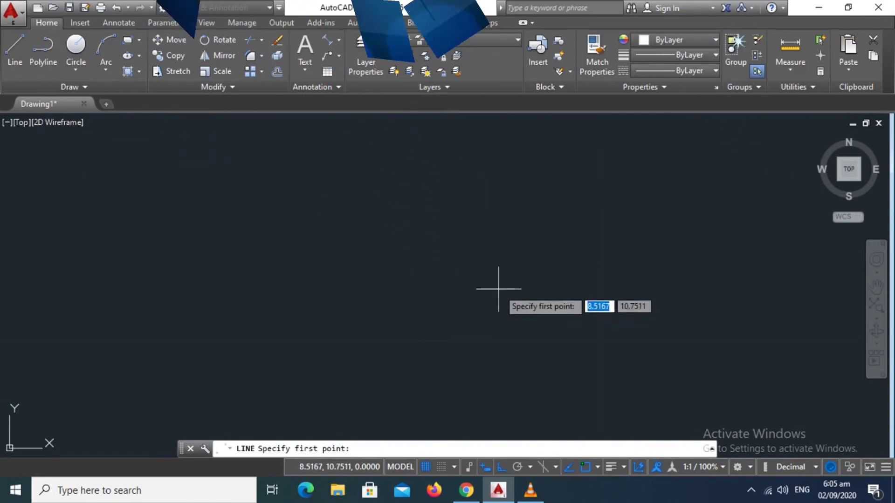
{"action": "left_click", "coordinate": [462, 245]}
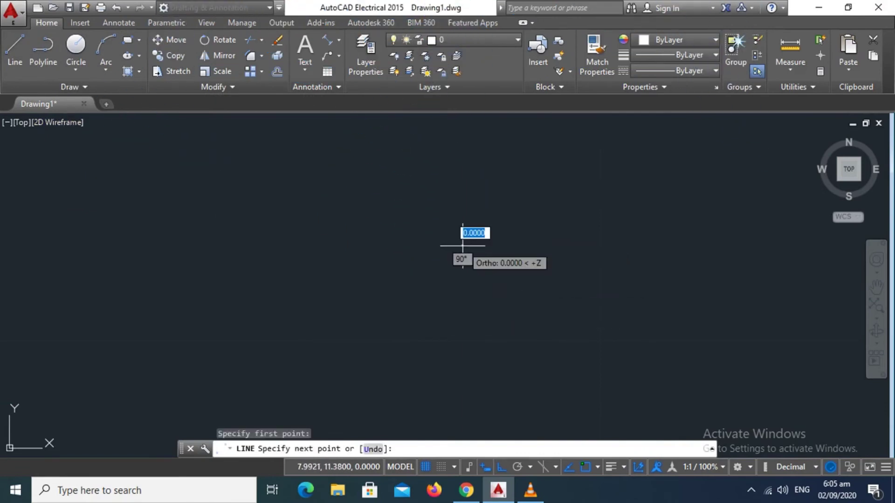
{"action": "key", "text": "Tab"}
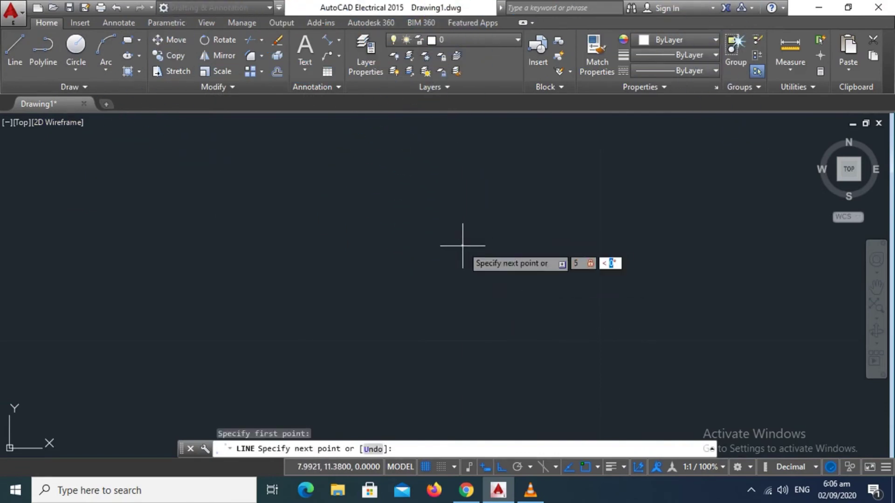
{"action": "key", "text": "Return"}
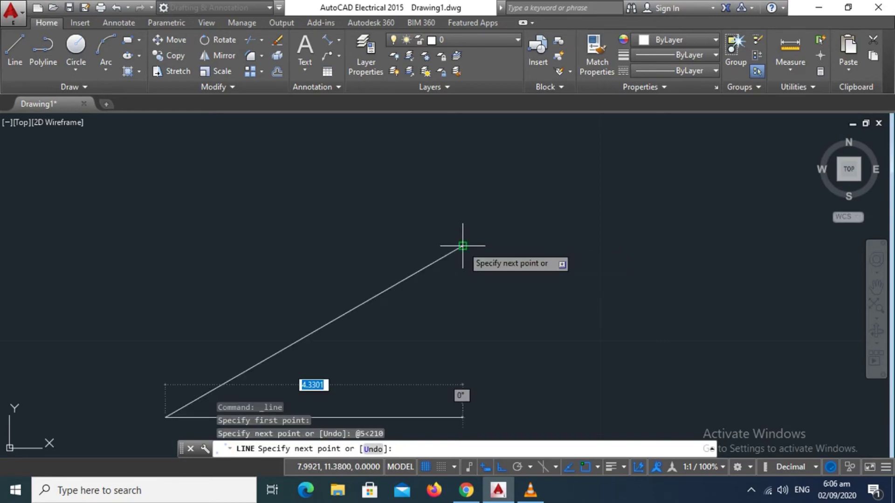
{"action": "key", "text": "Return"}
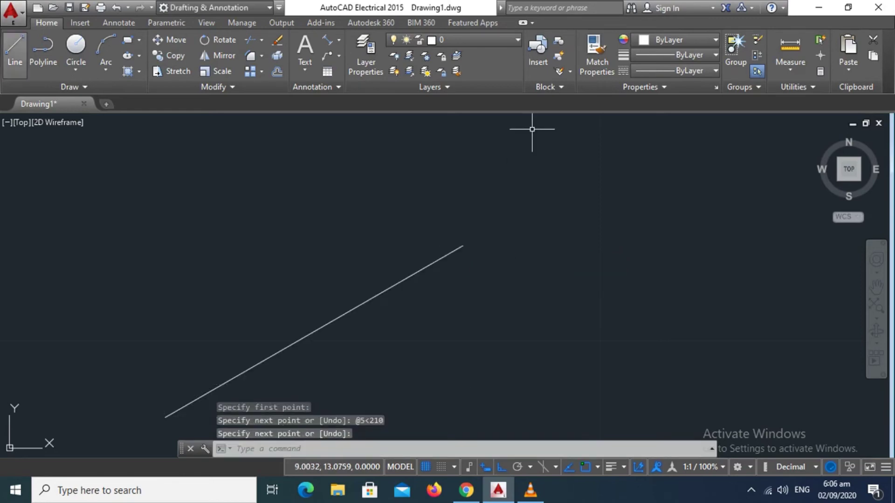
- Draw short horizontal lines extending rightward and leftward from the upper endpoint of the 210° line
{"action": "left_click", "coordinate": [15, 51]}
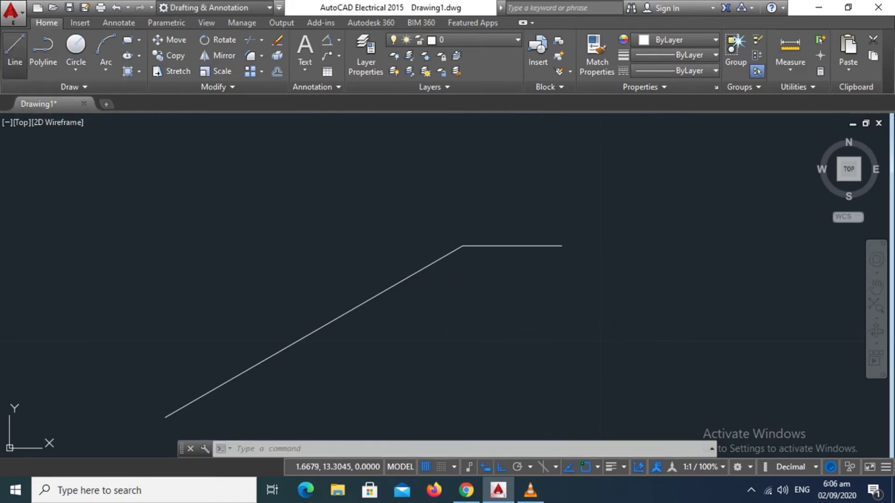
{"action": "key", "text": "Return"}
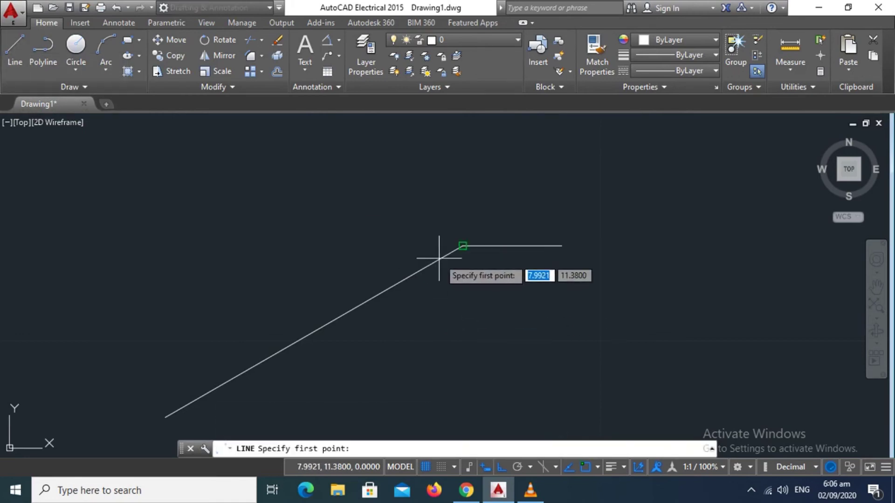
{"action": "left_click", "coordinate": [459, 246]}
{"action": "left_click", "coordinate": [357, 245]}
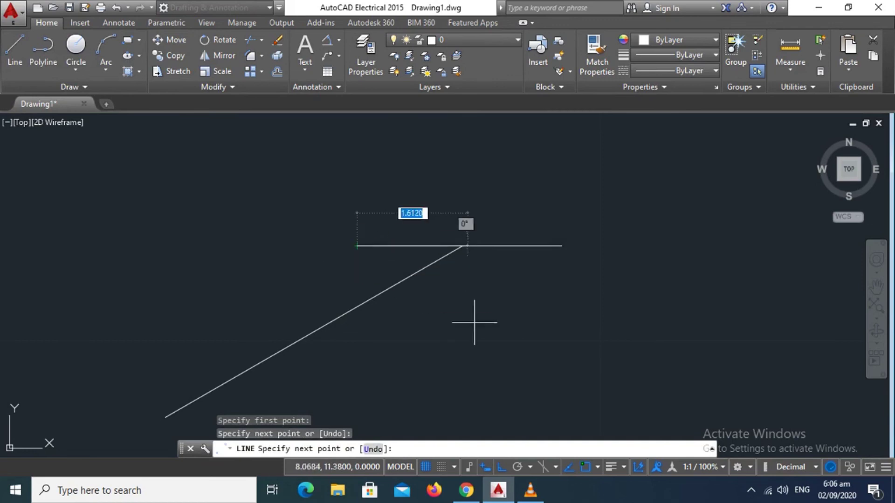
{"action": "key", "text": "Return"}
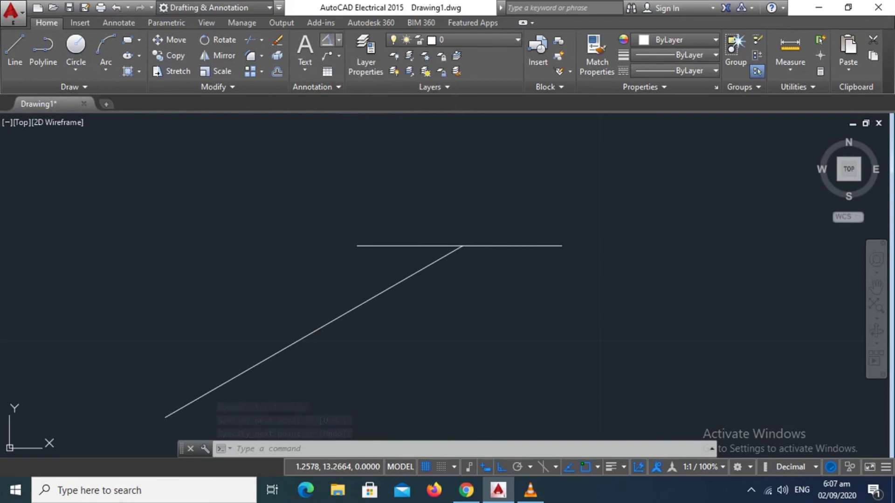
- Add an angular dimension between the left-hand horizontal line and the slanted line, placed inside the acute angle
{"action": "left_click", "coordinate": [338, 40]}
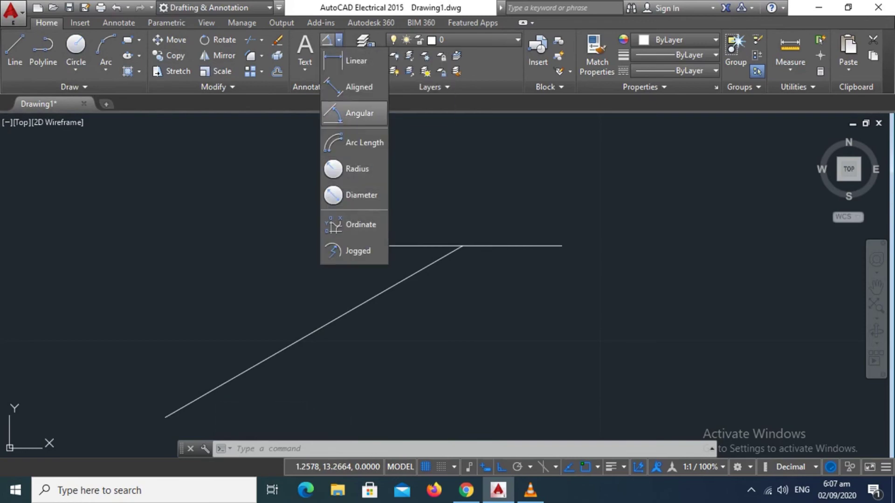
{"action": "left_click", "coordinate": [354, 113]}
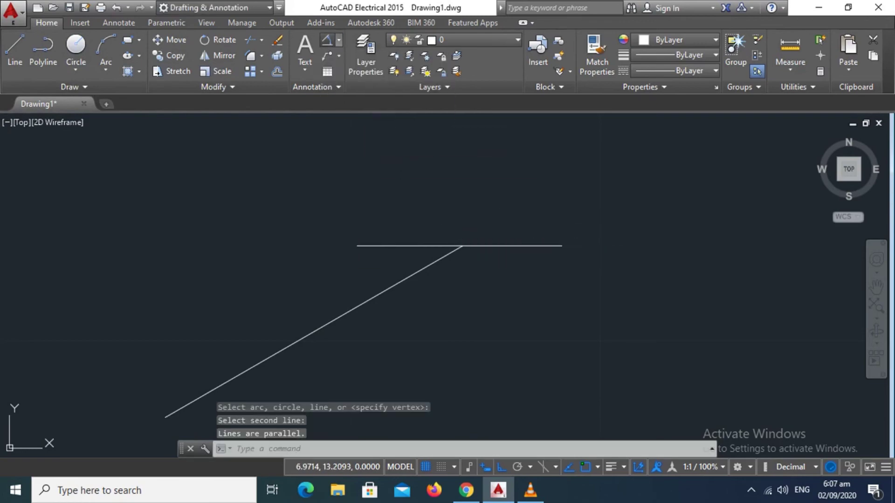
{"action": "left_click", "coordinate": [327, 40]}
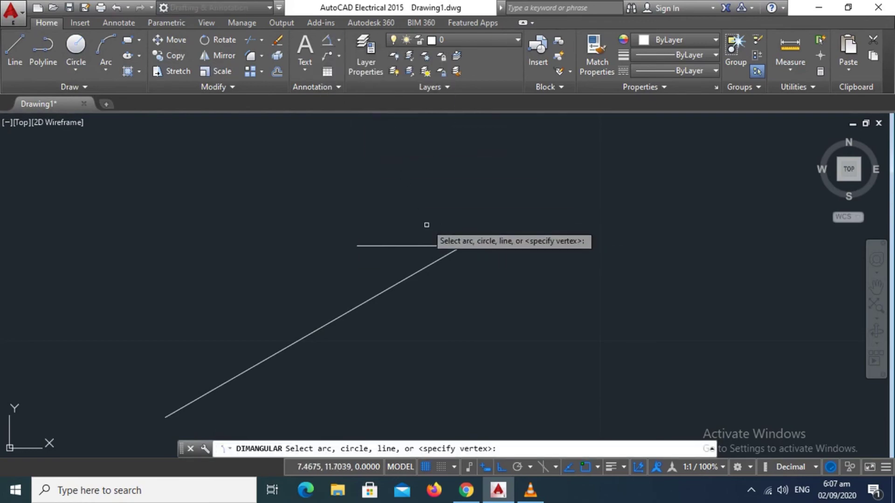
{"action": "left_click", "coordinate": [412, 245]}
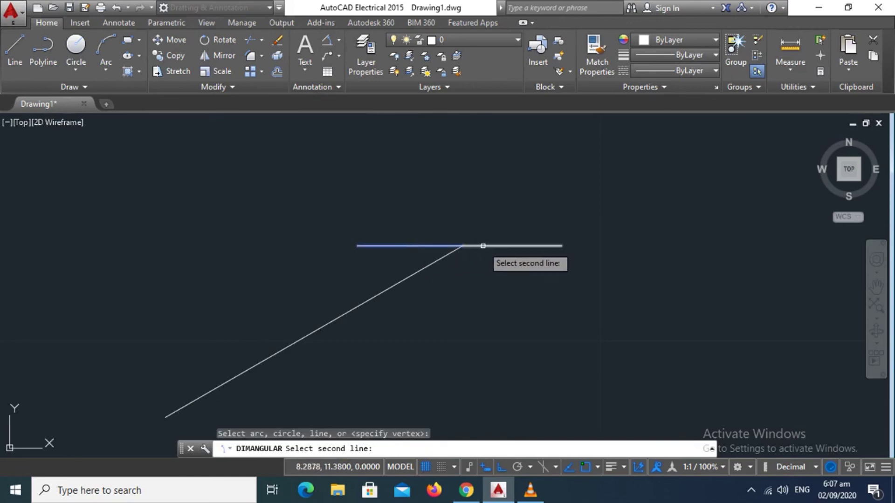
{"action": "left_click", "coordinate": [414, 274]}
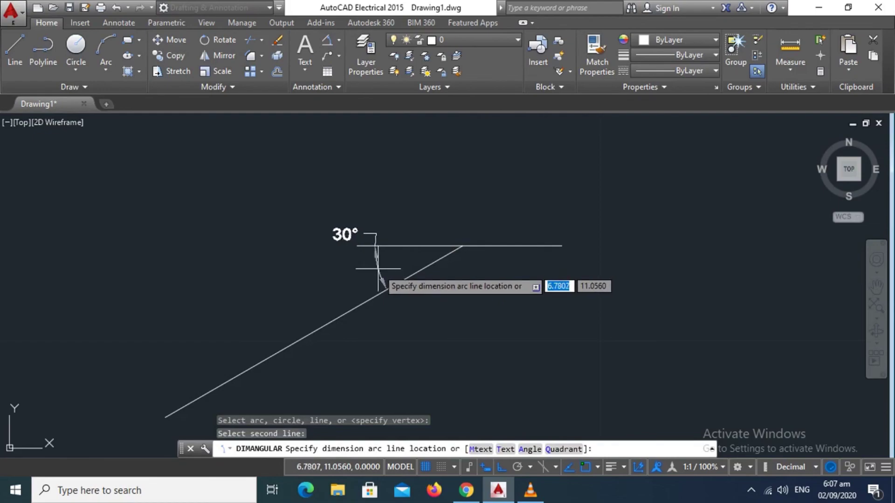
{"action": "left_click", "coordinate": [372, 274]}
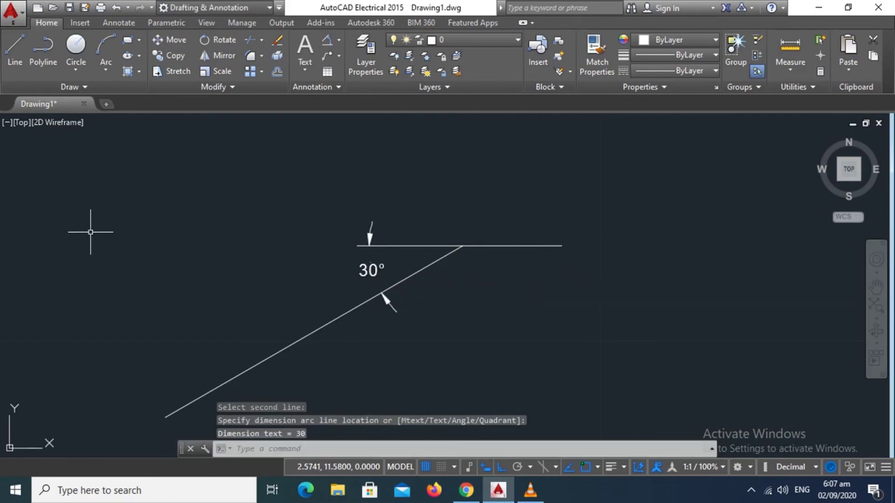